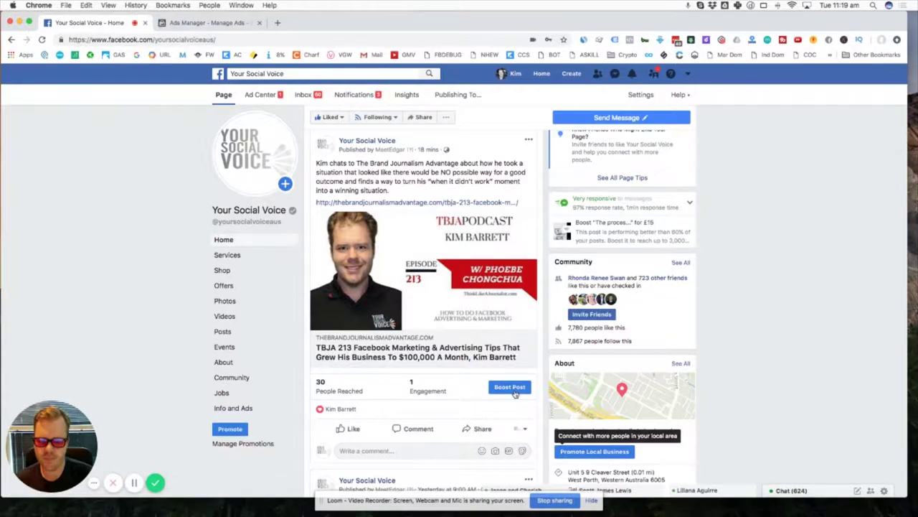
- Start boosting the TBJA 213 post and review its objective, Western Australia 18–65+ audience, placements and budget
{"action": "left_click", "coordinate": [513, 391]}
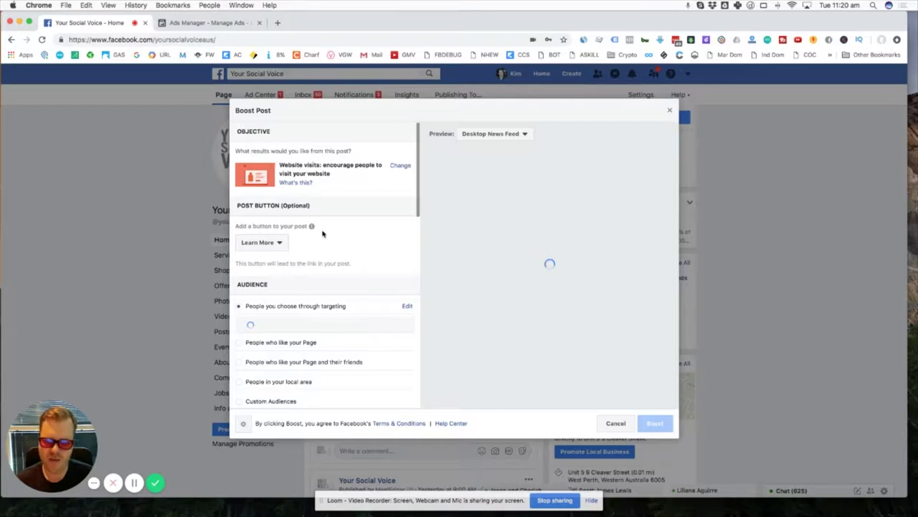
{"action": "scroll", "coordinate": [322, 233], "scroll_direction": "down", "scroll_amount": 1}
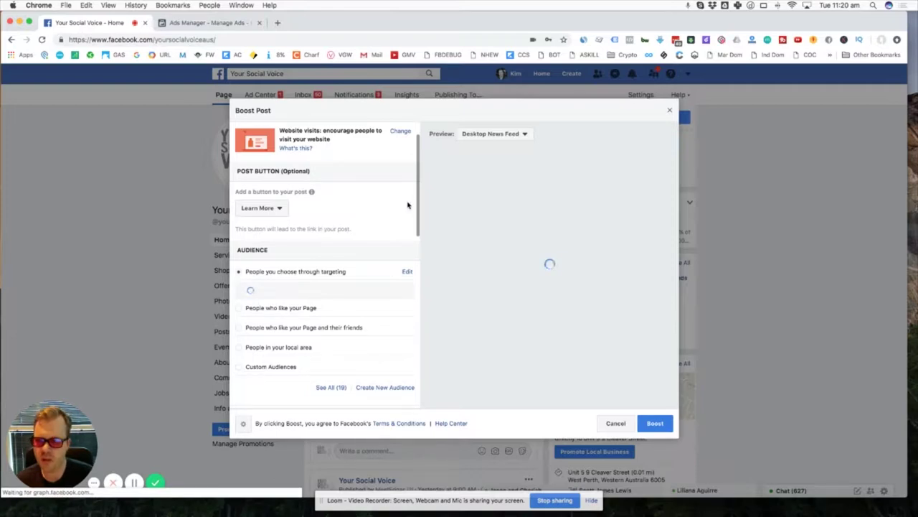
{"action": "scroll", "coordinate": [408, 205], "scroll_direction": "down", "scroll_amount": 4}
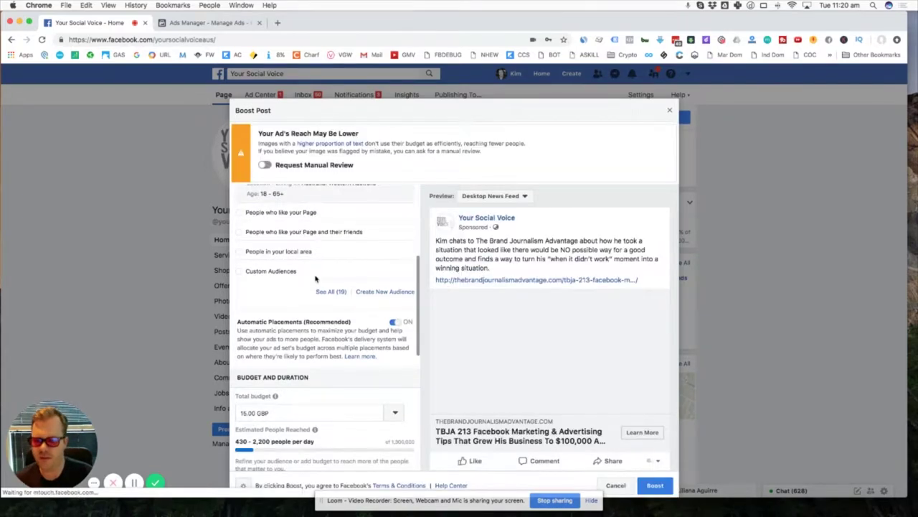
{"action": "scroll", "coordinate": [315, 278], "scroll_direction": "down", "scroll_amount": 7}
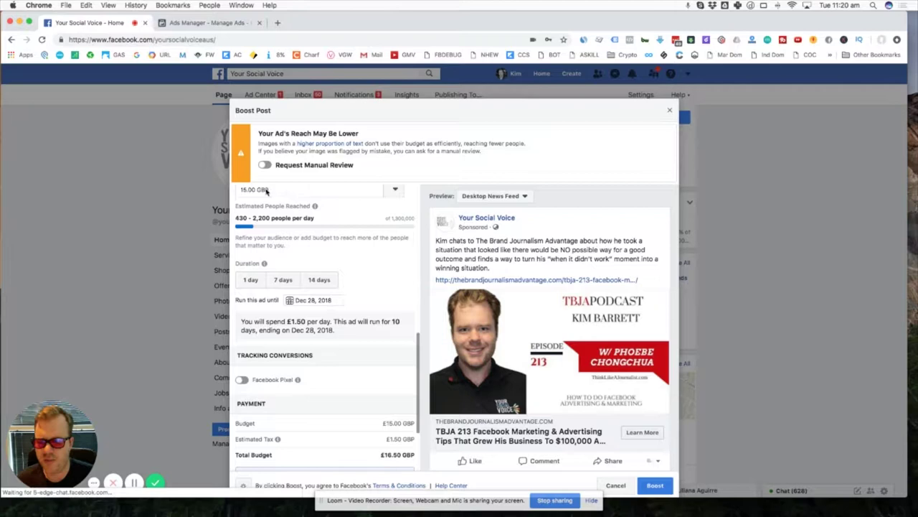
{"action": "scroll", "coordinate": [320, 263], "scroll_direction": "up", "scroll_amount": 4}
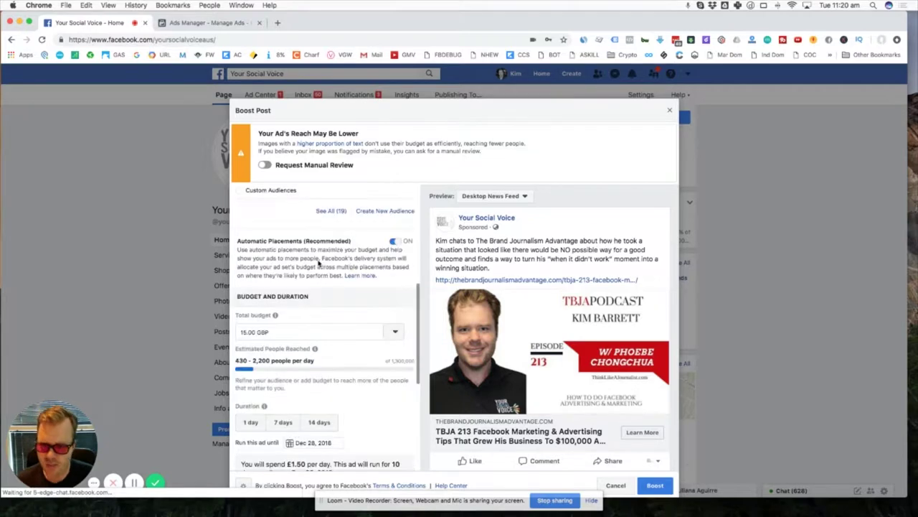
{"action": "scroll", "coordinate": [315, 291], "scroll_direction": "up", "scroll_amount": 2}
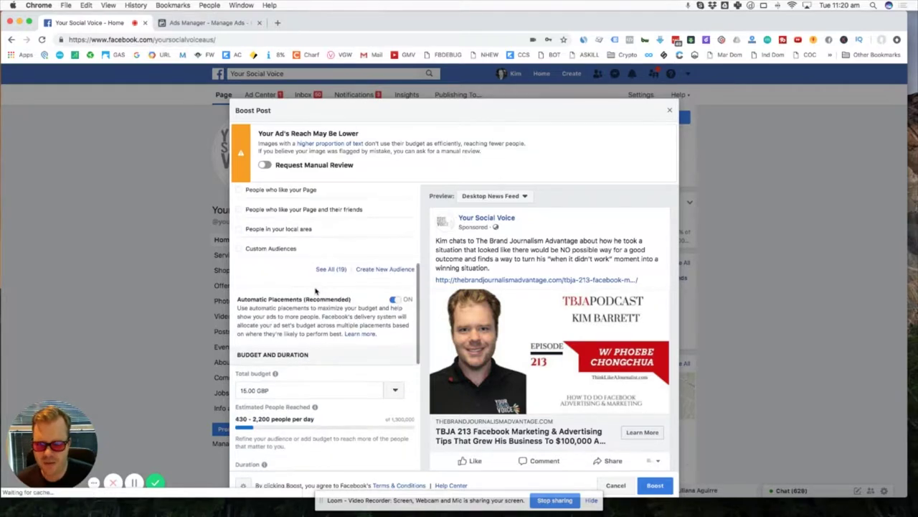
{"action": "scroll", "coordinate": [316, 291], "scroll_direction": "up", "scroll_amount": 4}
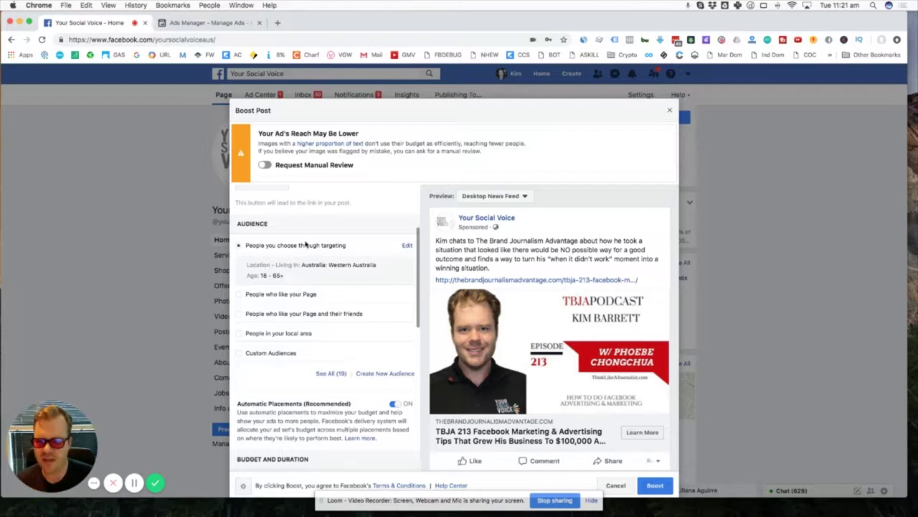
{"action": "left_click", "coordinate": [408, 245]}
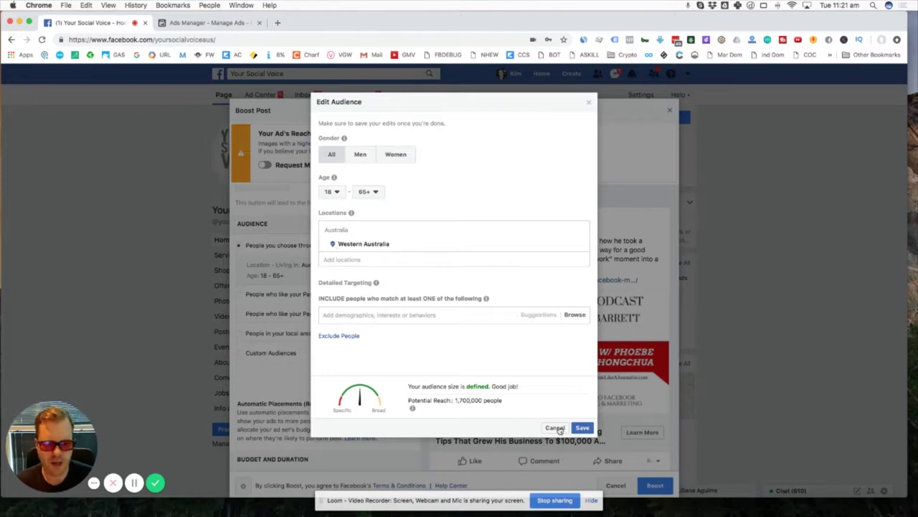
{"action": "left_click", "coordinate": [558, 428]}
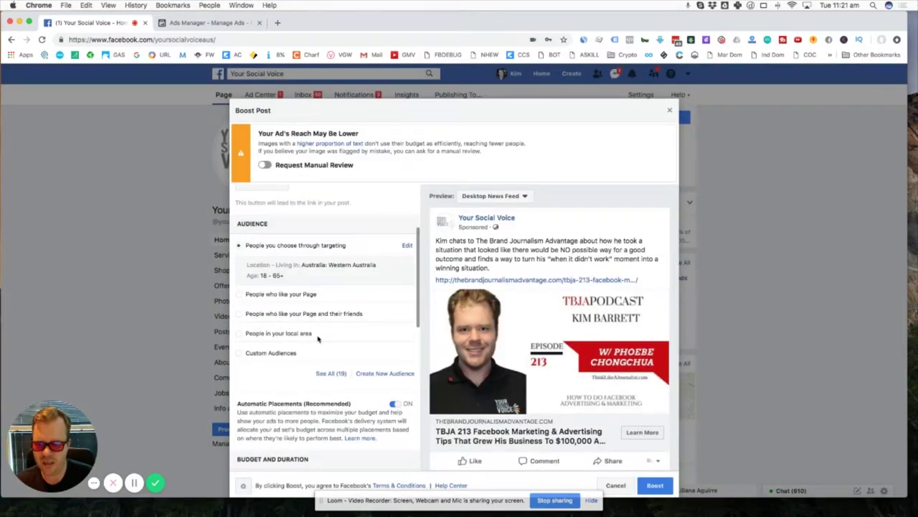
- Turn off Automatic Placements and uncheck Facebook, leaving Messenger and Instagram
{"action": "scroll", "coordinate": [318, 339], "scroll_direction": "down", "scroll_amount": 3}
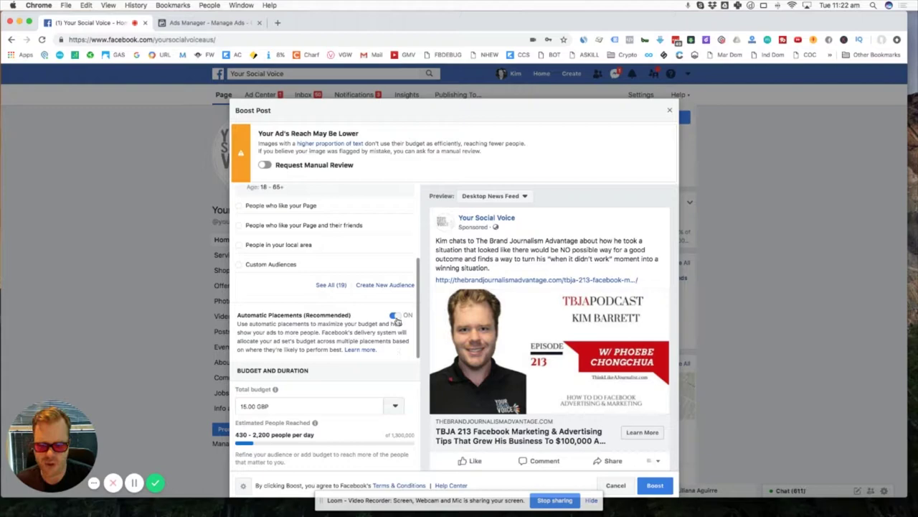
{"action": "left_click", "coordinate": [396, 316]}
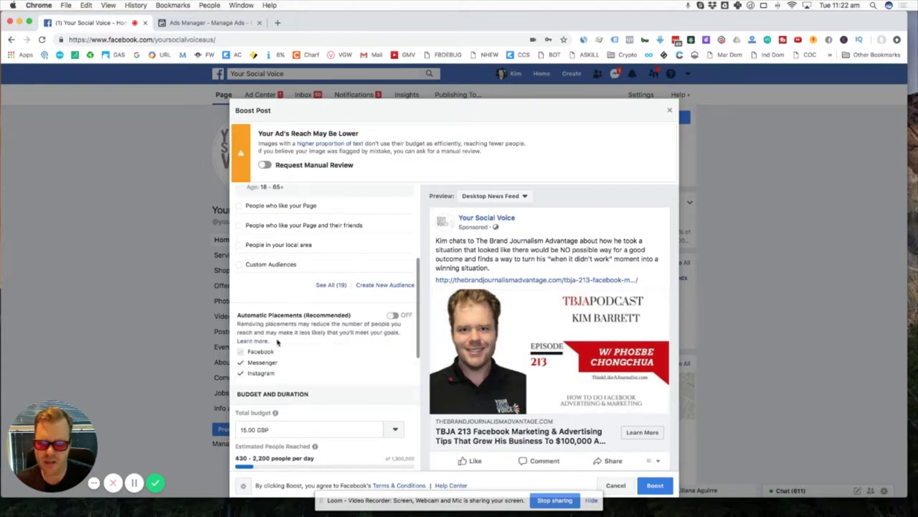
{"action": "left_click", "coordinate": [240, 351]}
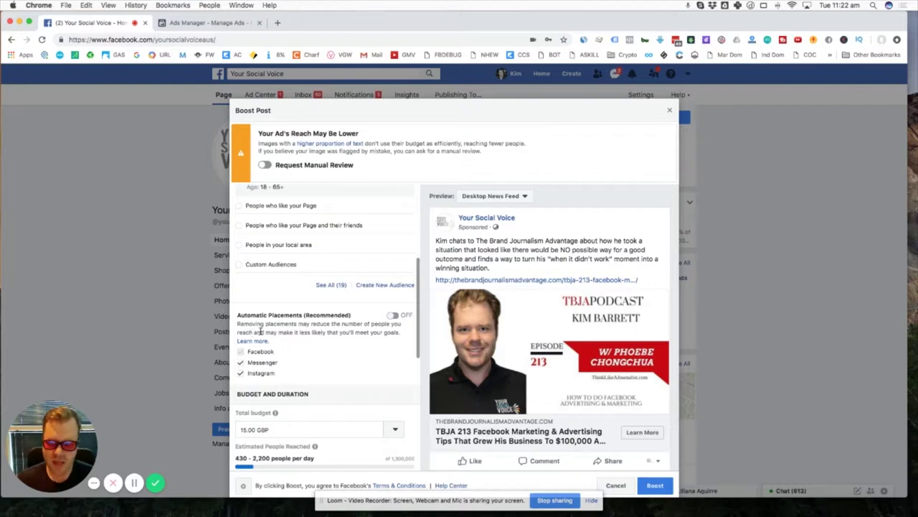
- Review the boost's £15.00 budget, £1.50 per day, running 10 days to Dec 28, 2018
{"action": "scroll", "coordinate": [260, 331], "scroll_direction": "down", "scroll_amount": 2}
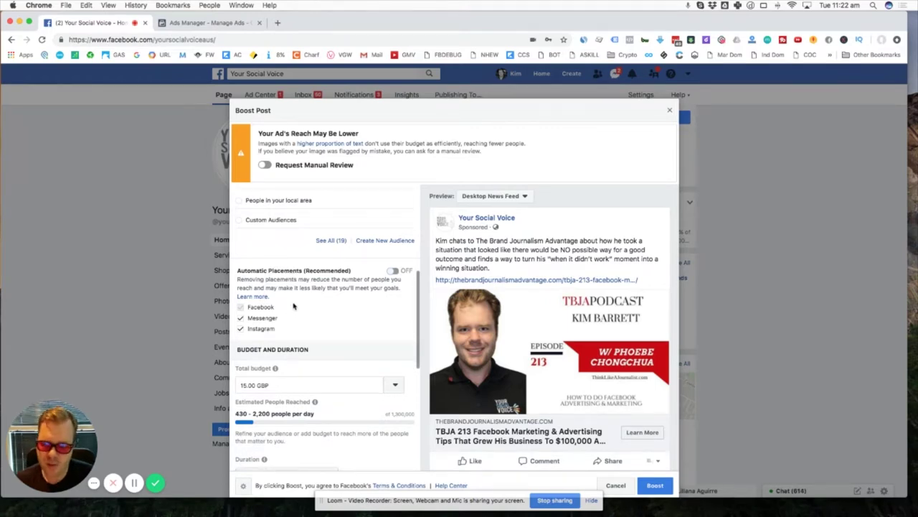
{"action": "scroll", "coordinate": [287, 303], "scroll_direction": "down", "scroll_amount": 2}
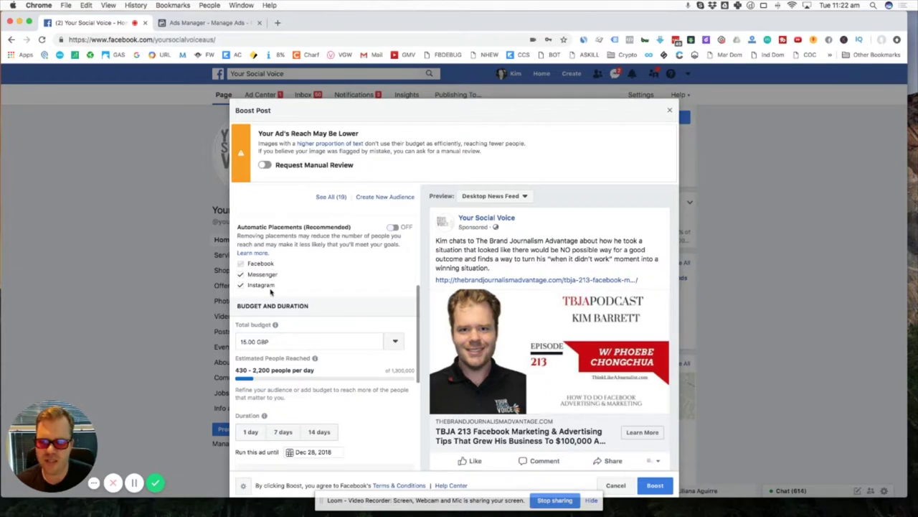
{"action": "scroll", "coordinate": [300, 290], "scroll_direction": "down", "scroll_amount": 7}
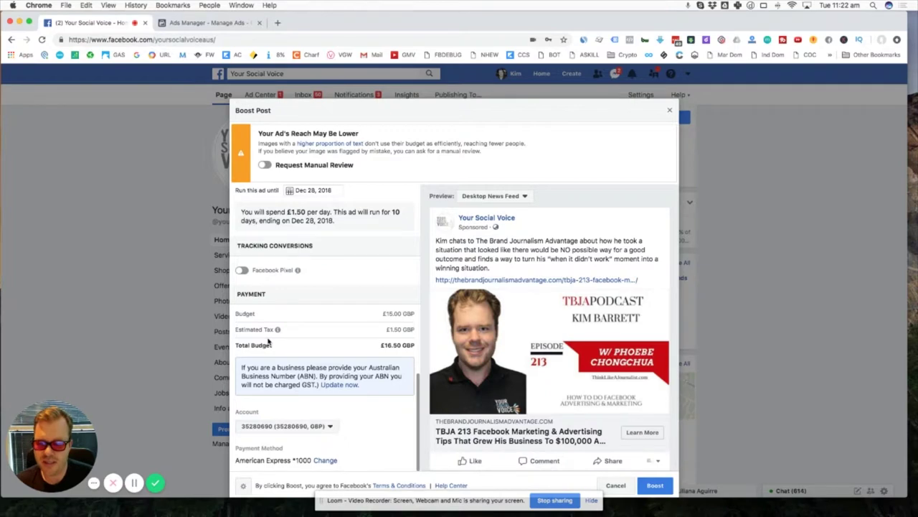
{"action": "scroll", "coordinate": [270, 344], "scroll_direction": "up", "scroll_amount": 3}
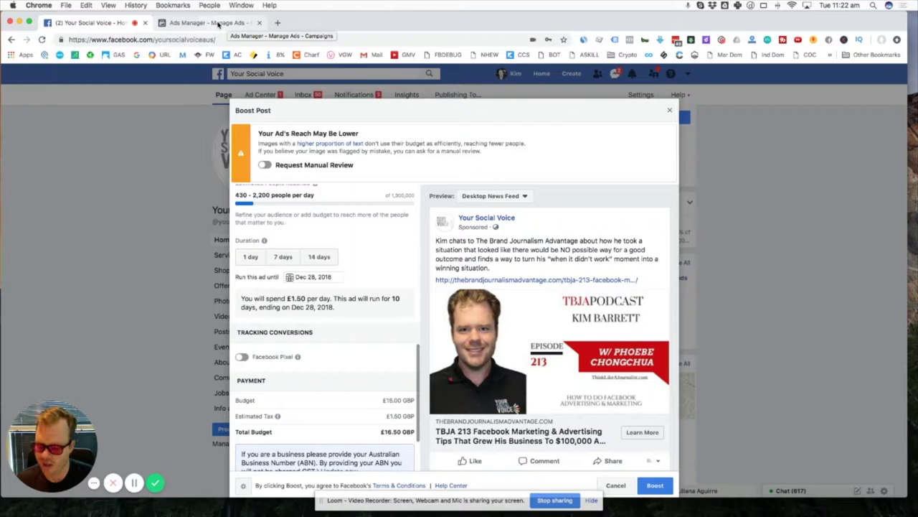
- Close the 'messaged your group' tab and show the Ad Sets list in Ads Manager
{"action": "left_click", "coordinate": [216, 23]}
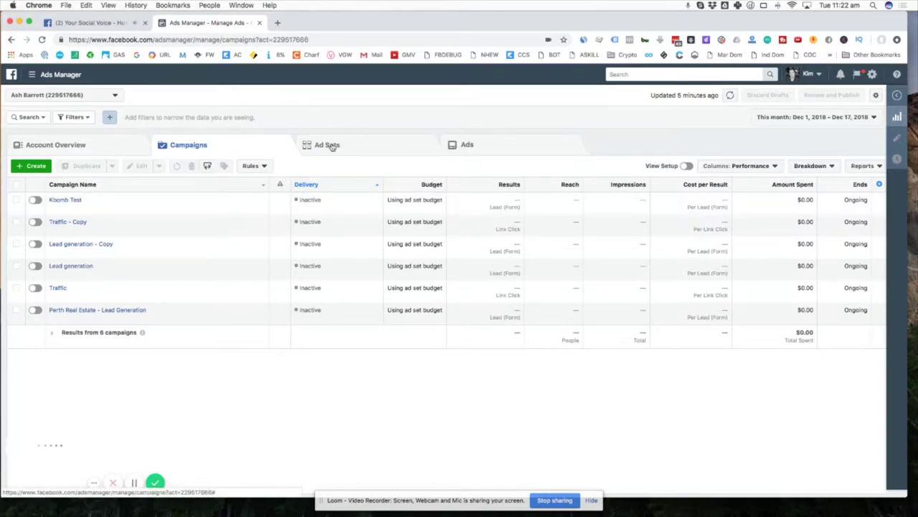
{"action": "left_click", "coordinate": [144, 23]}
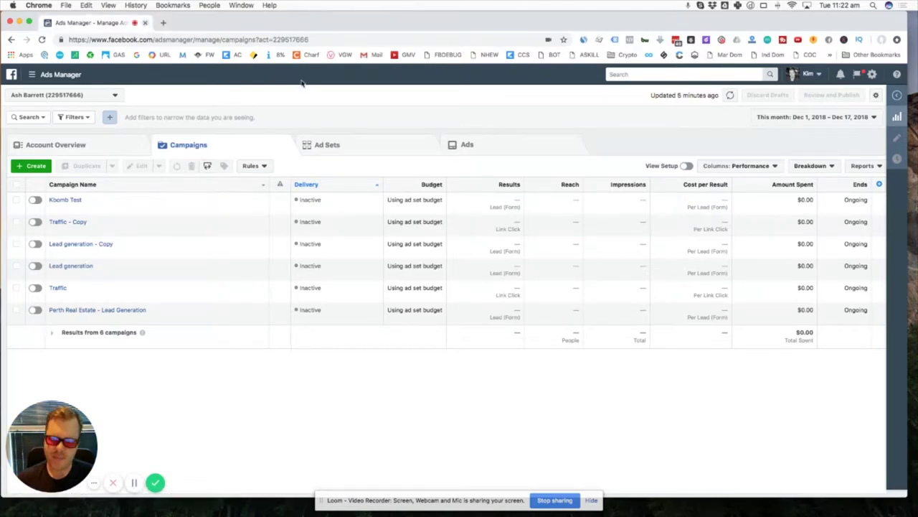
{"action": "left_click", "coordinate": [359, 150]}
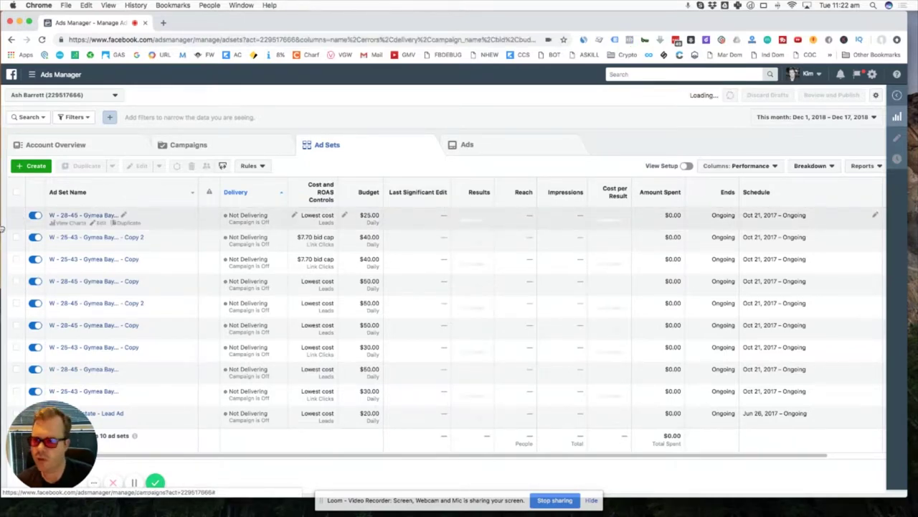
- Select the W - 28-45 - Gymea Bay ad set and open it for editing
{"action": "left_click", "coordinate": [16, 215]}
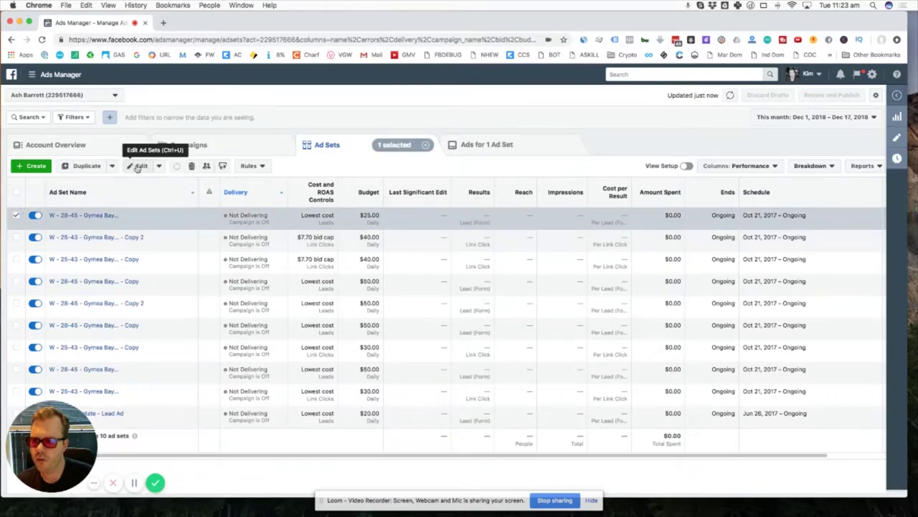
{"action": "left_click", "coordinate": [139, 167]}
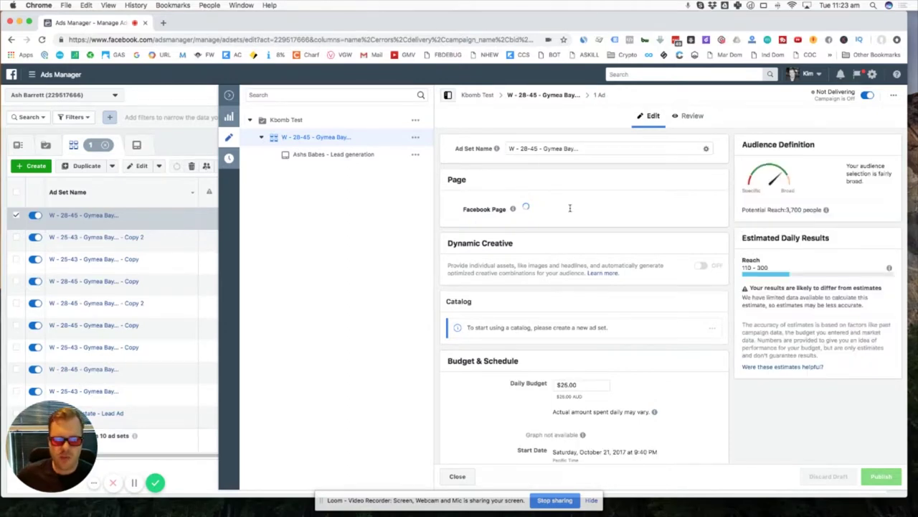
- Narrow the Parents (All) targeting with a must-also-match Physical fitness interest, reaching 2,800
{"action": "scroll", "coordinate": [568, 237], "scroll_direction": "down", "scroll_amount": 2}
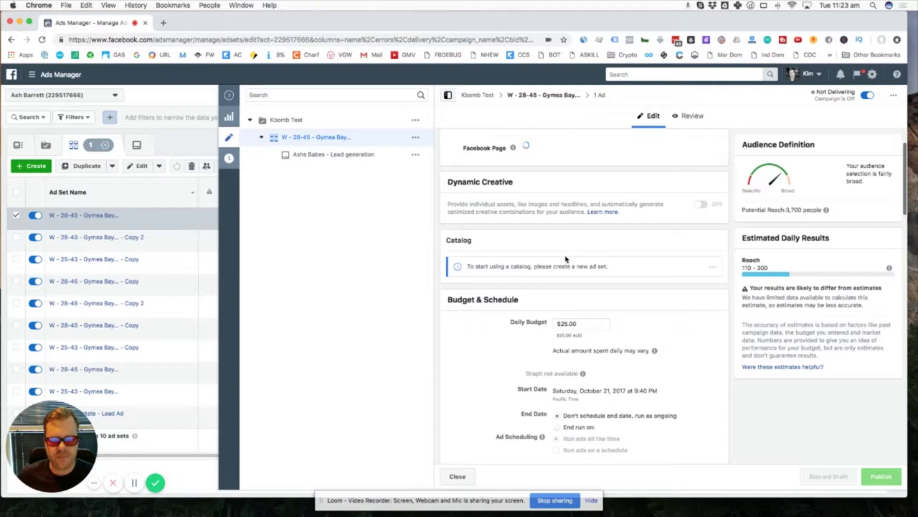
{"action": "scroll", "coordinate": [566, 259], "scroll_direction": "down", "scroll_amount": 3}
{"action": "scroll", "coordinate": [565, 256], "scroll_direction": "down", "scroll_amount": 4}
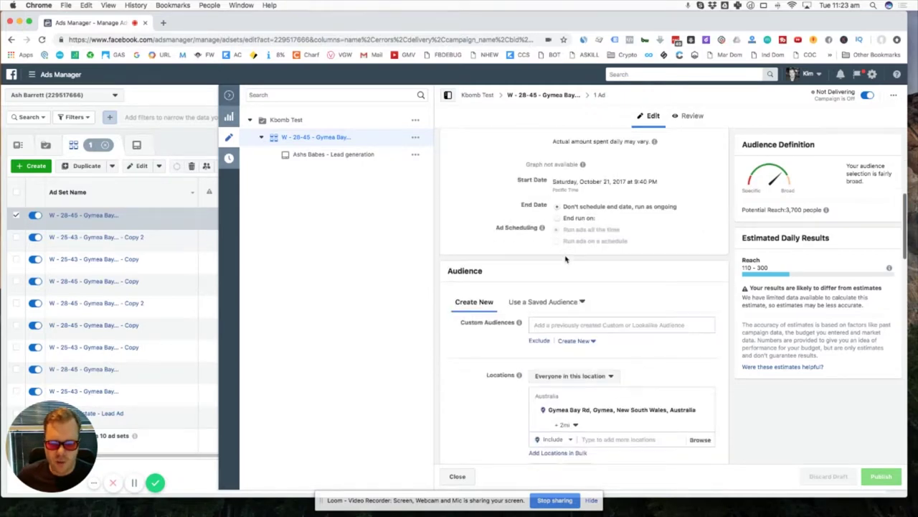
{"action": "scroll", "coordinate": [567, 262], "scroll_direction": "down", "scroll_amount": 4}
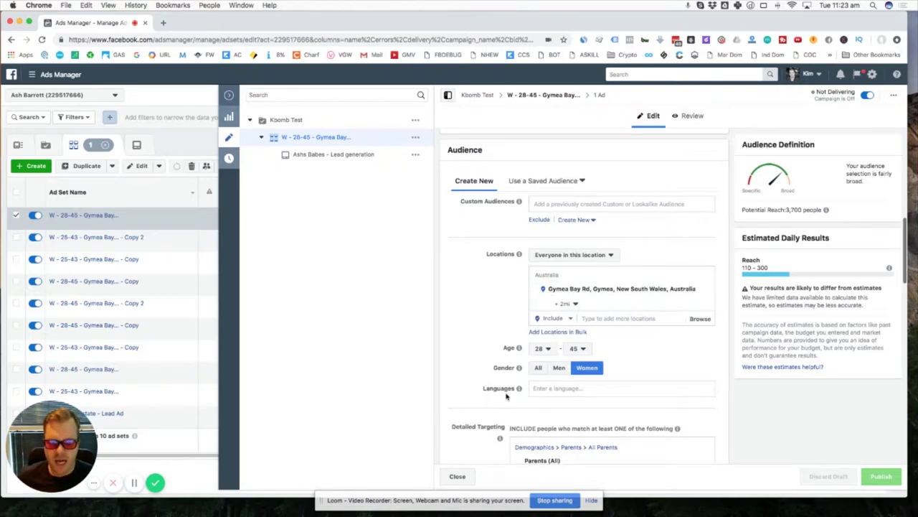
{"action": "scroll", "coordinate": [473, 360], "scroll_direction": "down", "scroll_amount": 1}
{"action": "scroll", "coordinate": [472, 360], "scroll_direction": "down", "scroll_amount": 3}
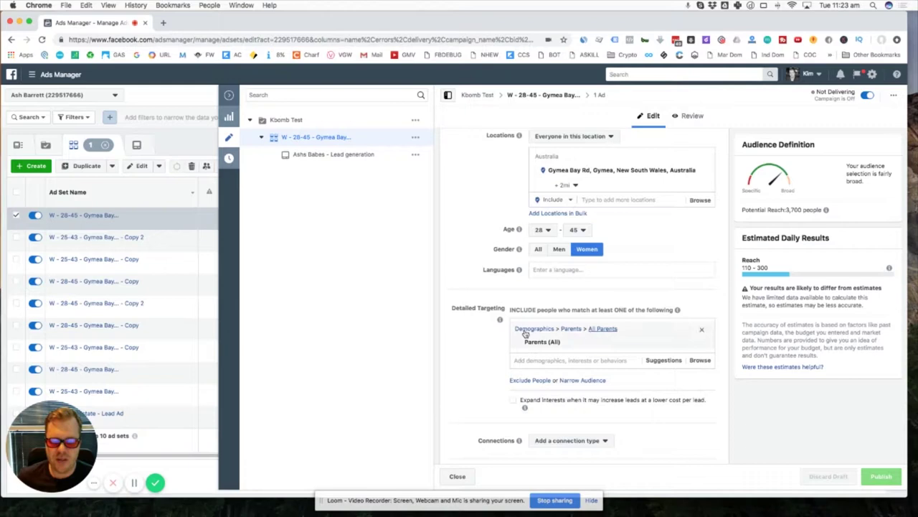
{"action": "left_click", "coordinate": [575, 381]}
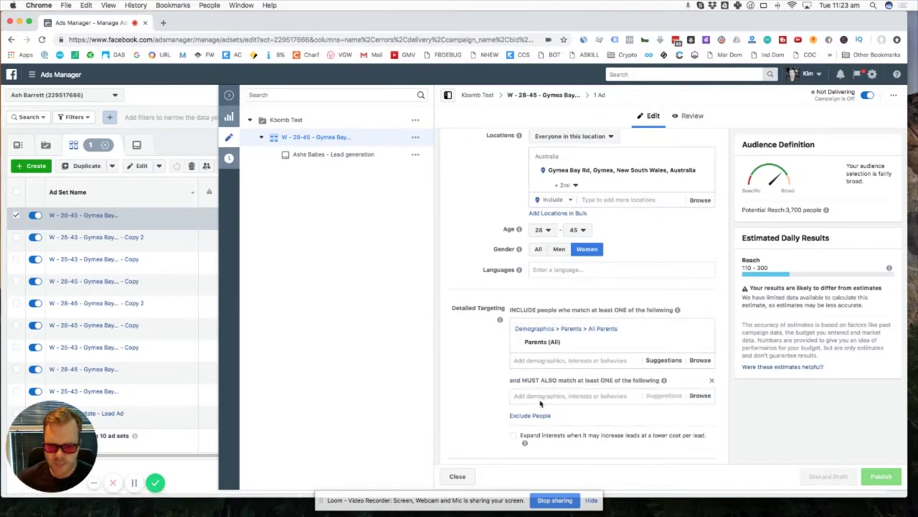
{"action": "left_click", "coordinate": [541, 403]}
{"action": "type", "text": "fitness"}
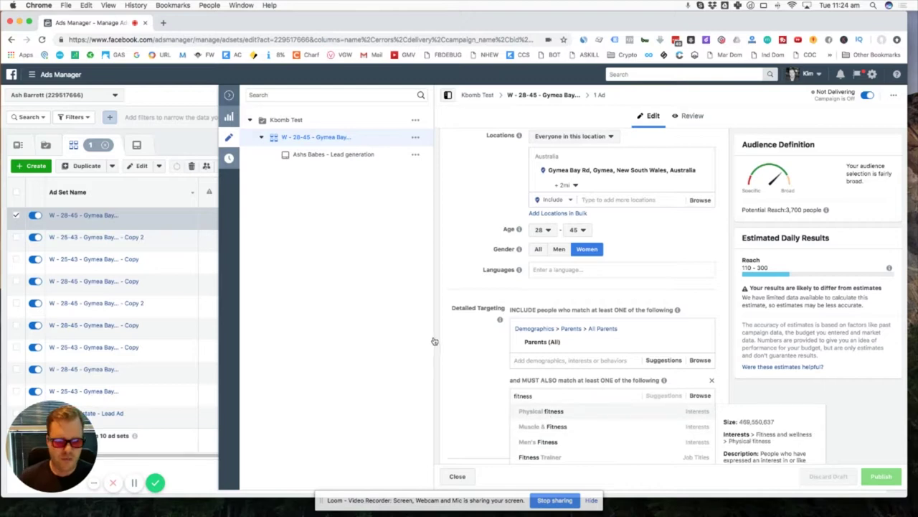
{"action": "left_click", "coordinate": [553, 412]}
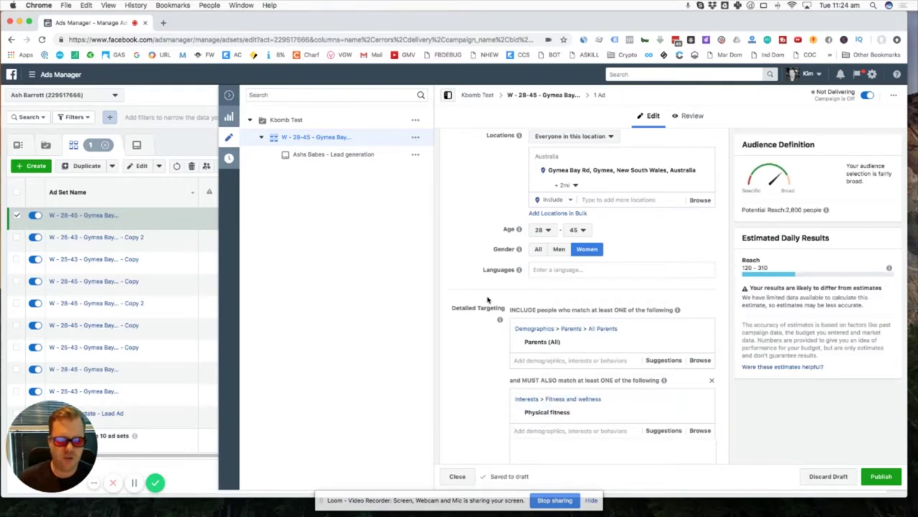
{"action": "scroll", "coordinate": [487, 300], "scroll_direction": "down", "scroll_amount": 5}
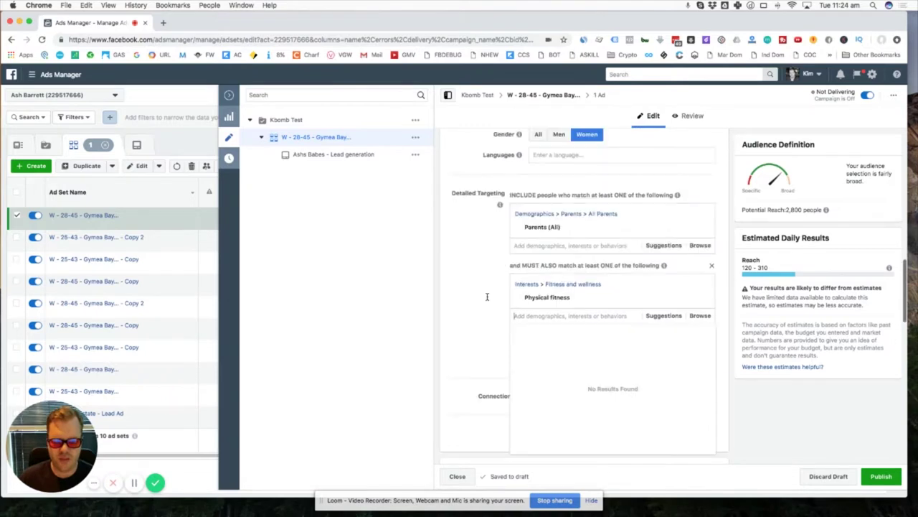
- Dismiss the interest suggestions and scroll down to the ad set's manual placement platforms
{"action": "left_click", "coordinate": [467, 307]}
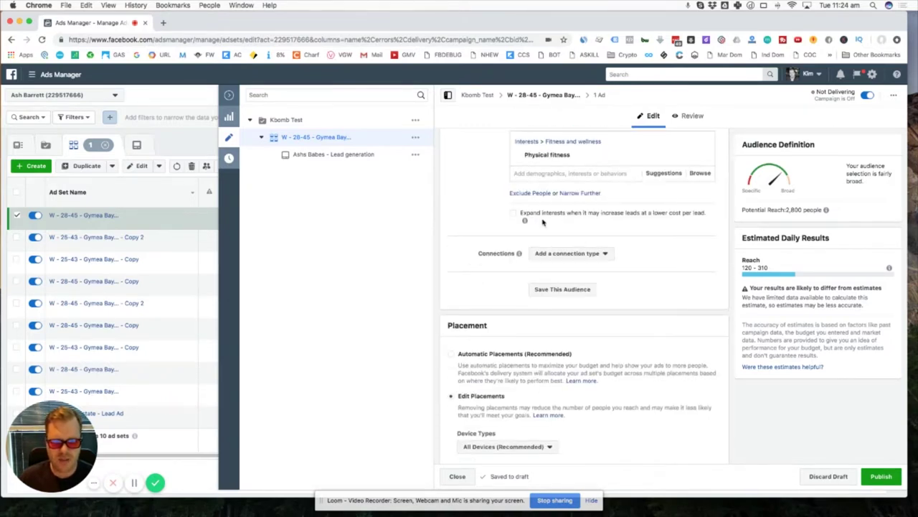
{"action": "scroll", "coordinate": [535, 215], "scroll_direction": "down", "scroll_amount": 2}
{"action": "scroll", "coordinate": [502, 309], "scroll_direction": "down", "scroll_amount": 4}
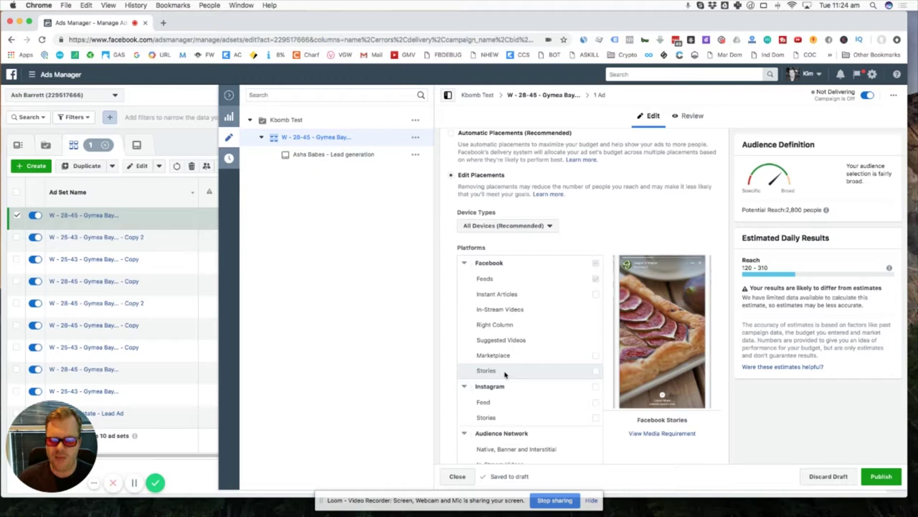
{"action": "scroll", "coordinate": [506, 373], "scroll_direction": "down", "scroll_amount": 1}
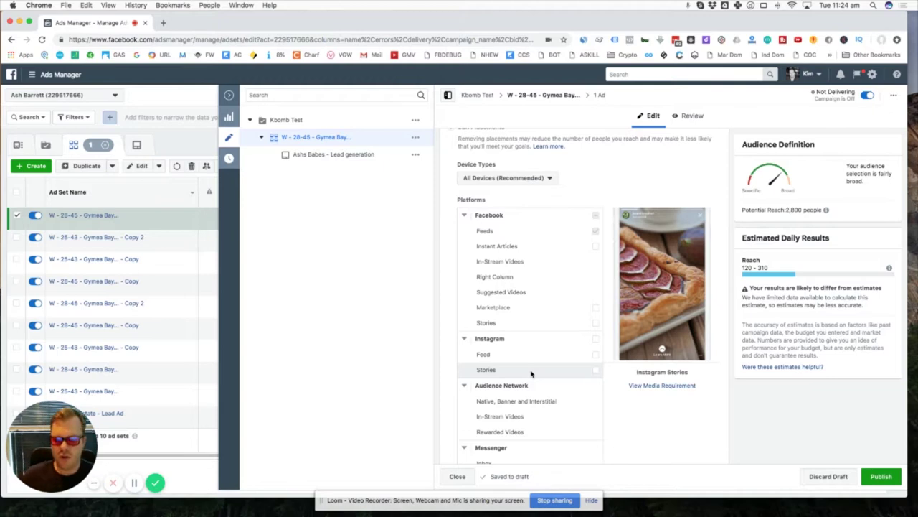
{"action": "scroll", "coordinate": [531, 373], "scroll_direction": "down", "scroll_amount": 2}
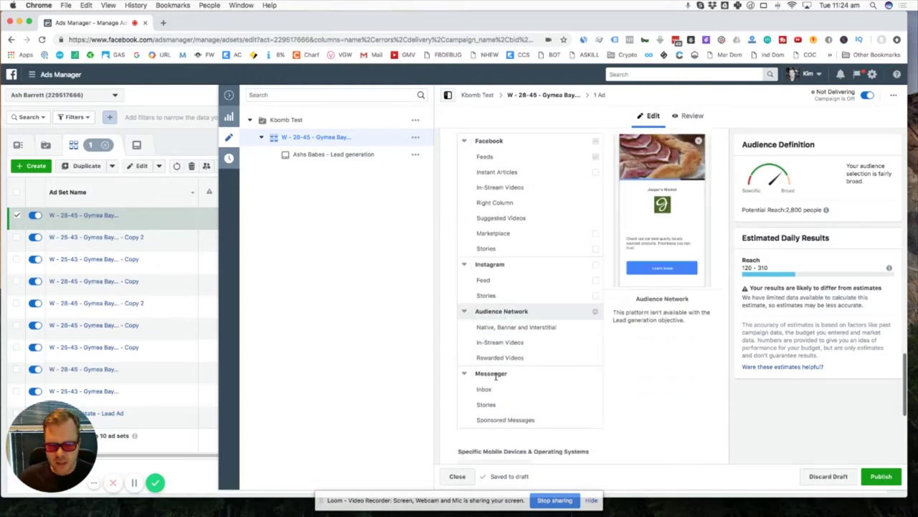